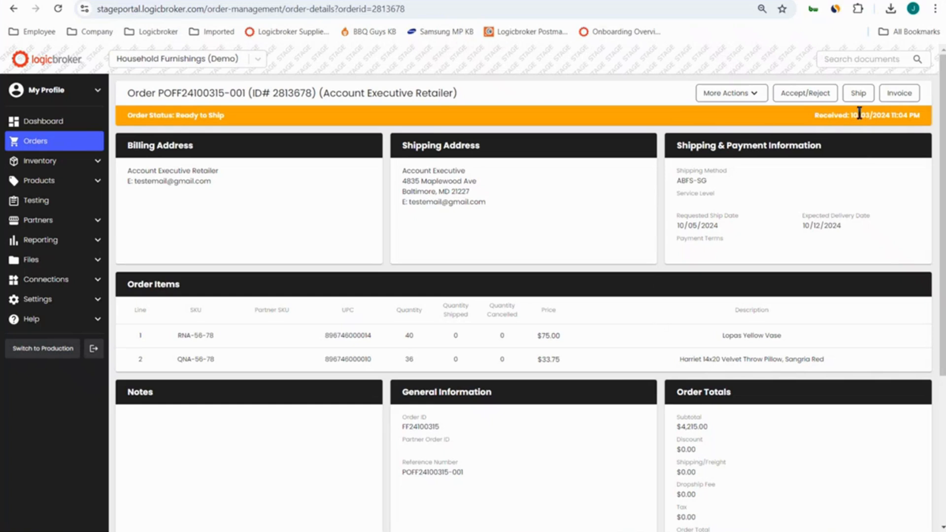
- Start a shipment for the order and set tracking labels to be created using another system (manual entry)
click(860, 94)
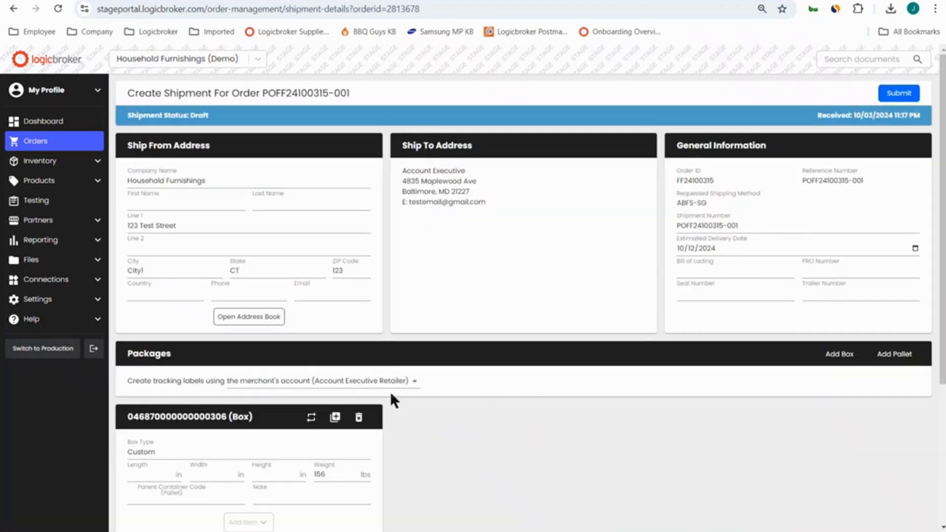
click(371, 387)
click(370, 406)
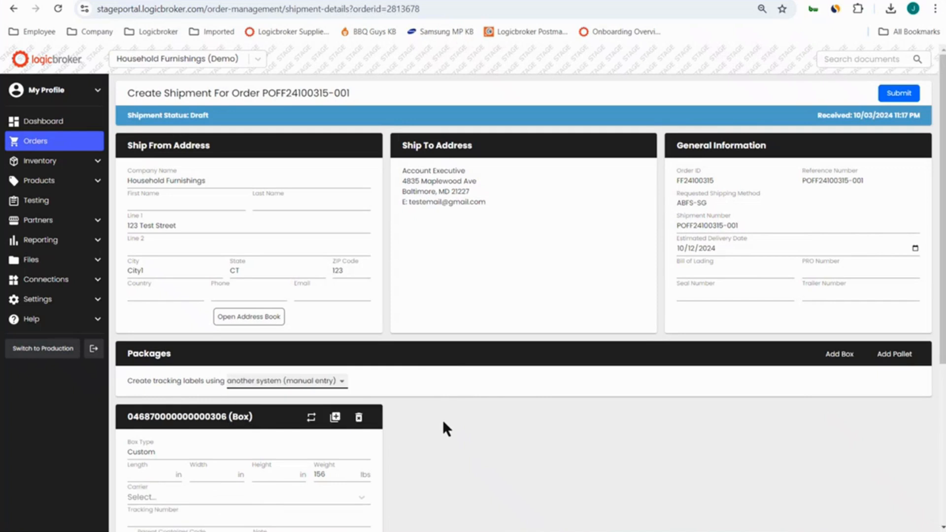
- Set the box type of the shipment's package to 12in (S-19069)
scroll(444, 423, down, 3)
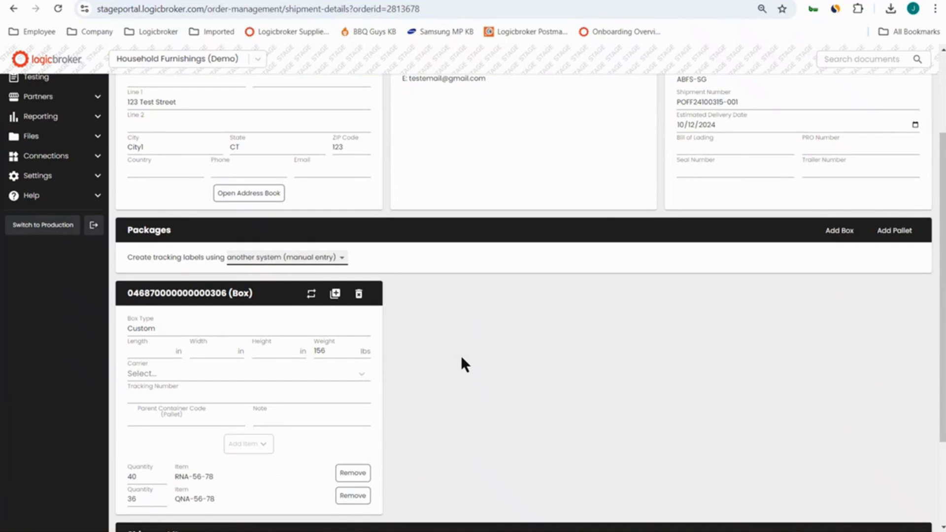
click(158, 328)
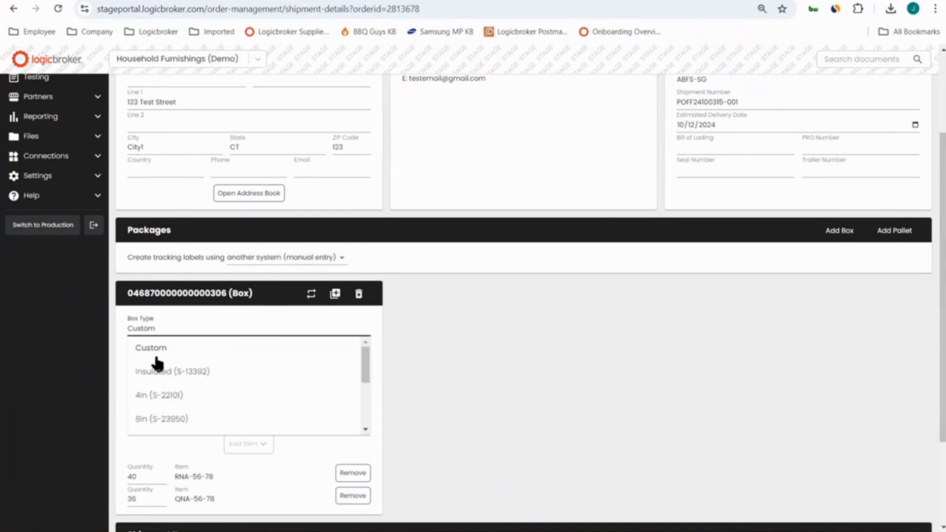
scroll(206, 406, down, 1)
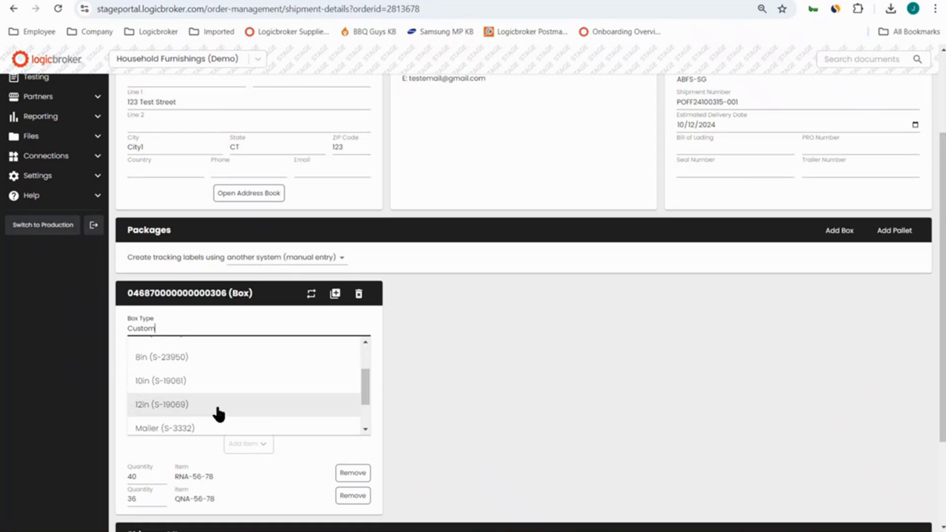
click(218, 413)
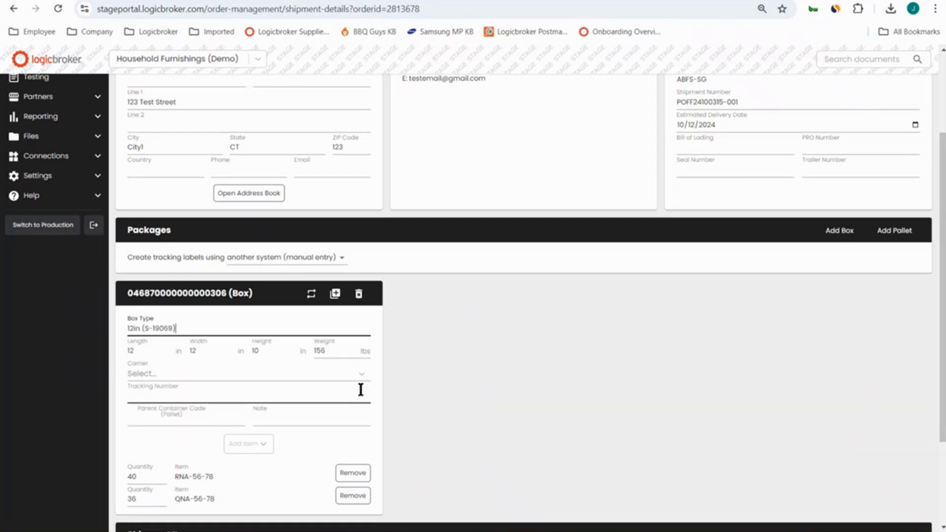
- Fill in the box's carrier as ABF Standard Ground, tracking number as ABF-abc and parent container code as HF-01
click(179, 375)
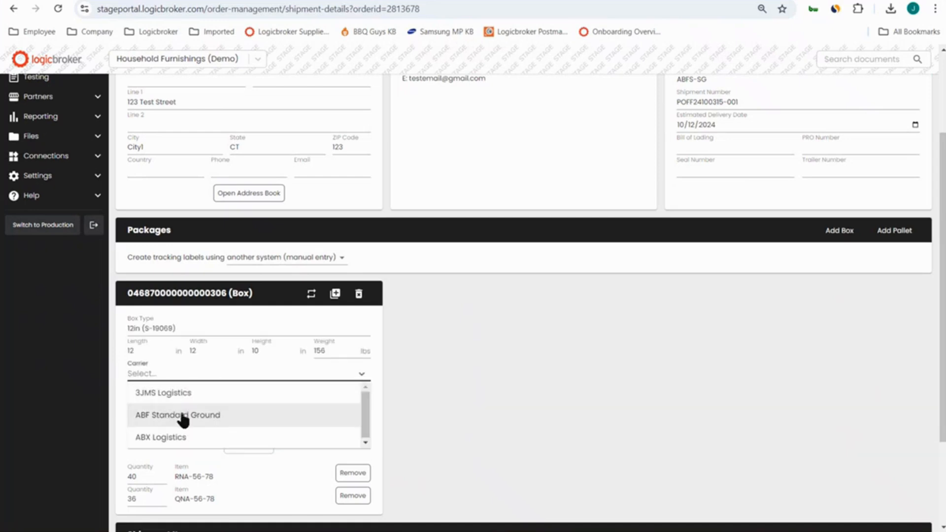
click(202, 416)
click(205, 398)
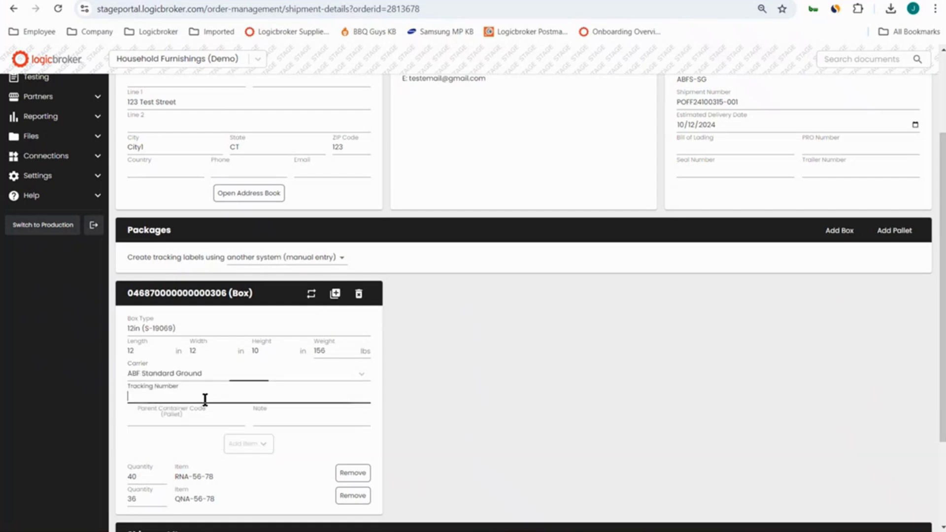
text(ABF-abc)
key(Tab)
text(HF-01)
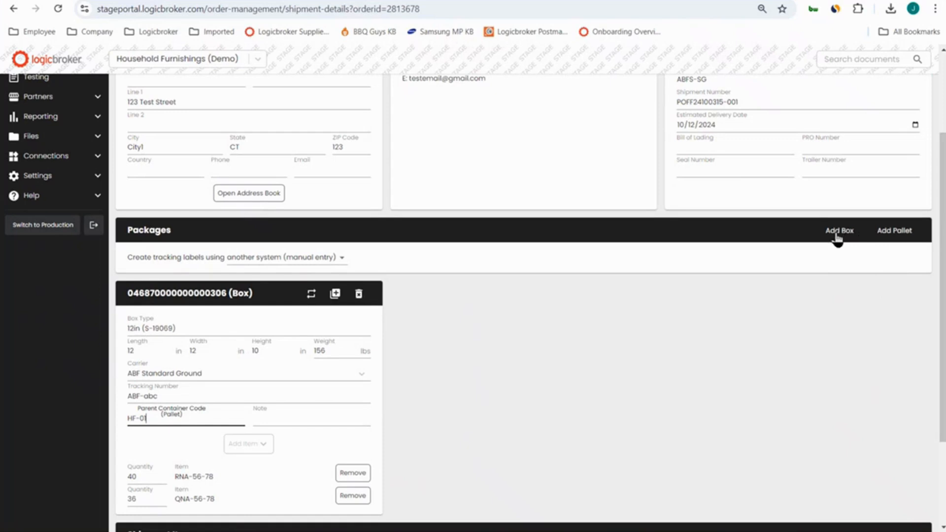
- Duplicate the box and split the items, removing QNA-56-78 from the original and RNA-56-78 from the copy
click(335, 294)
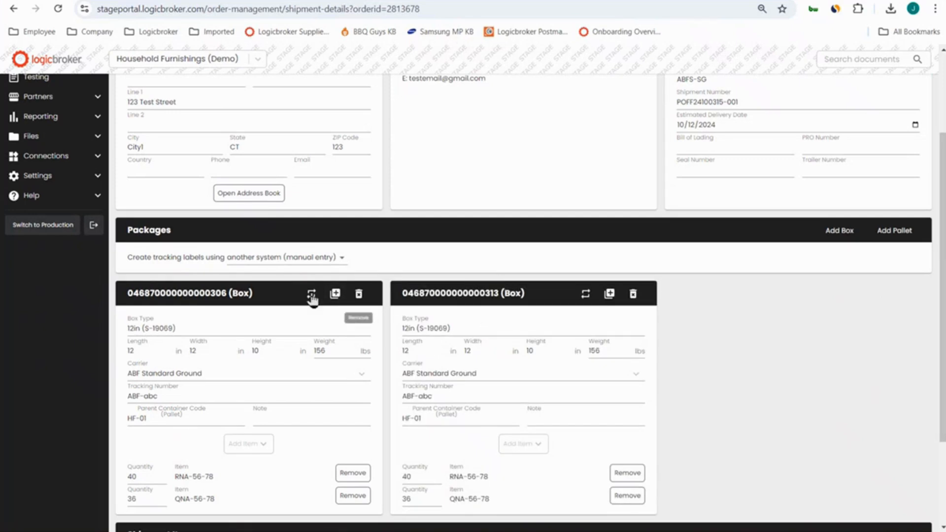
click(353, 495)
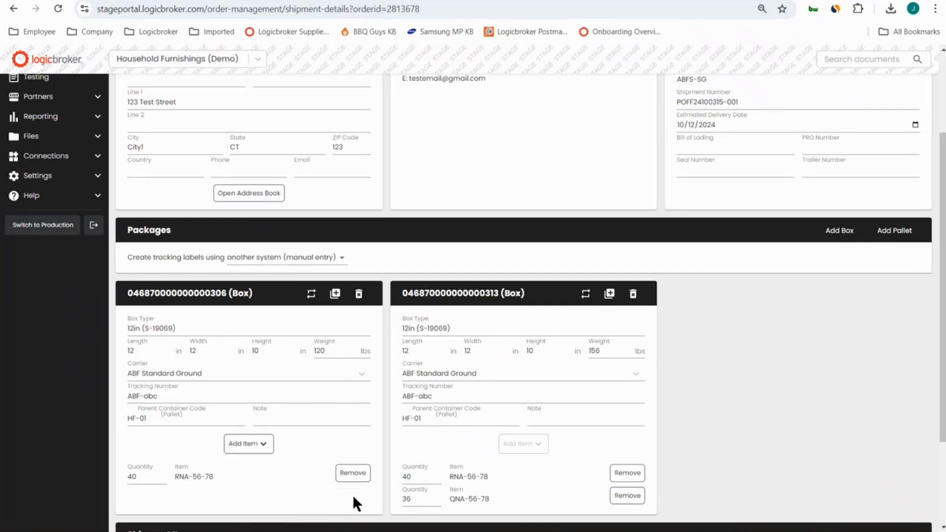
click(615, 474)
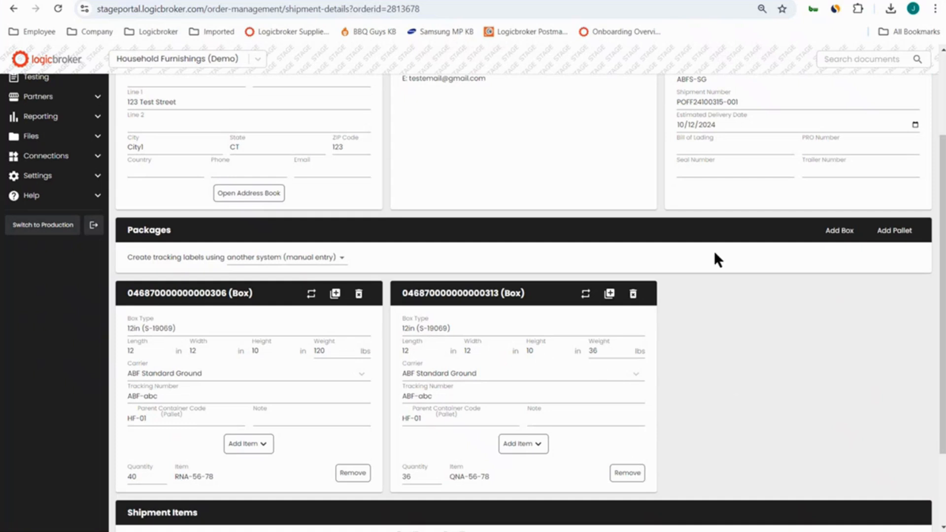
- Submit the shipment with bill of lading ABF-1234 and an estimated delivery date of 10/10/2024
click(704, 148)
text(ABF-1234)
click(917, 124)
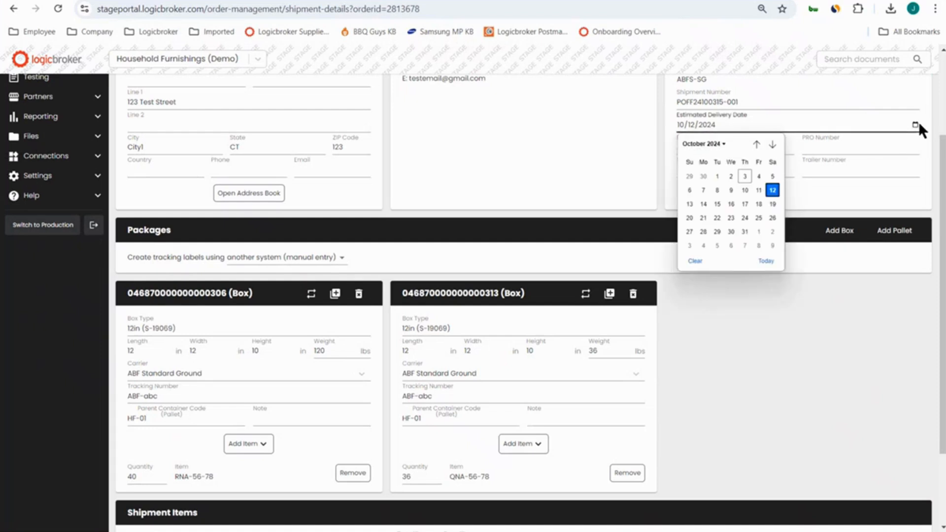
click(746, 191)
scroll(759, 303, up, 3)
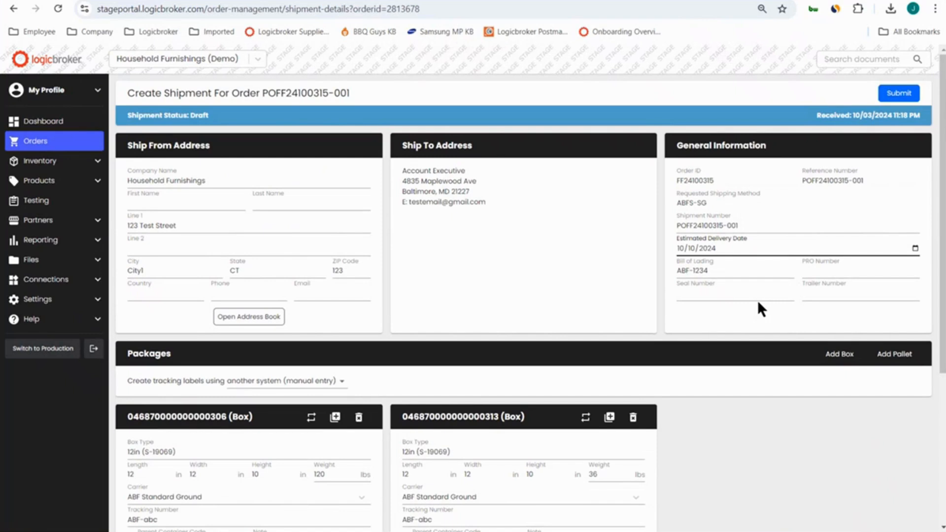
click(898, 96)
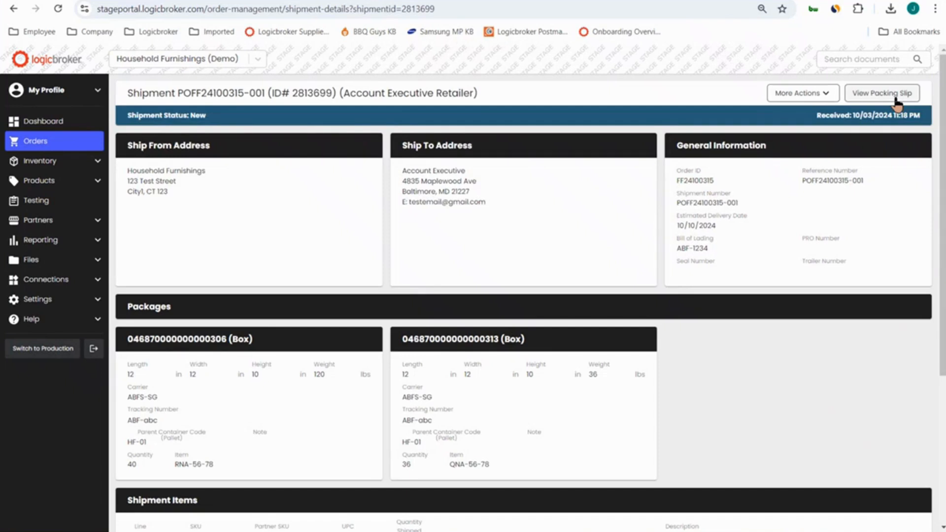
- Preview the submitted shipment's carton label and close the preview
click(809, 93)
click(806, 165)
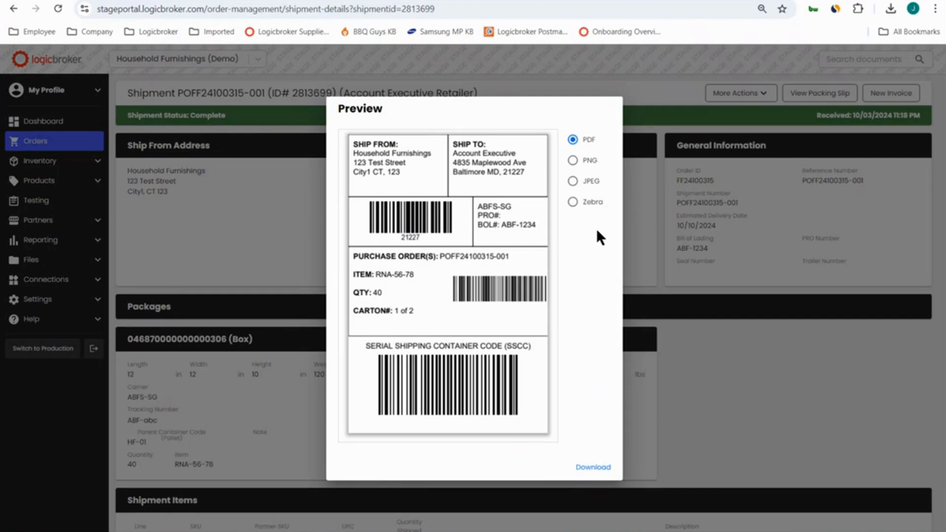
click(835, 344)
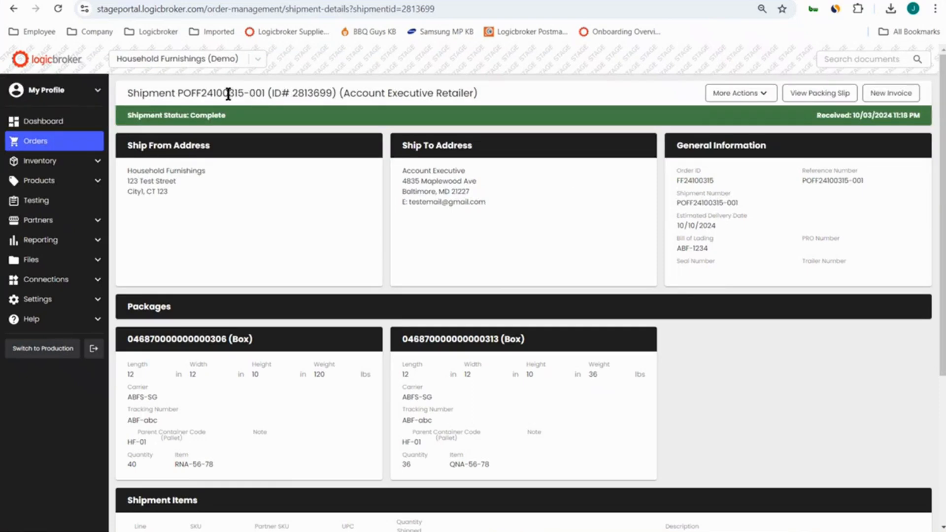
- Search the documents for the order number copied from the shipment's title, leaving out the -001 suffix
double_click(228, 94)
key(ctrl+c)
click(839, 58)
key(ctrl+v)
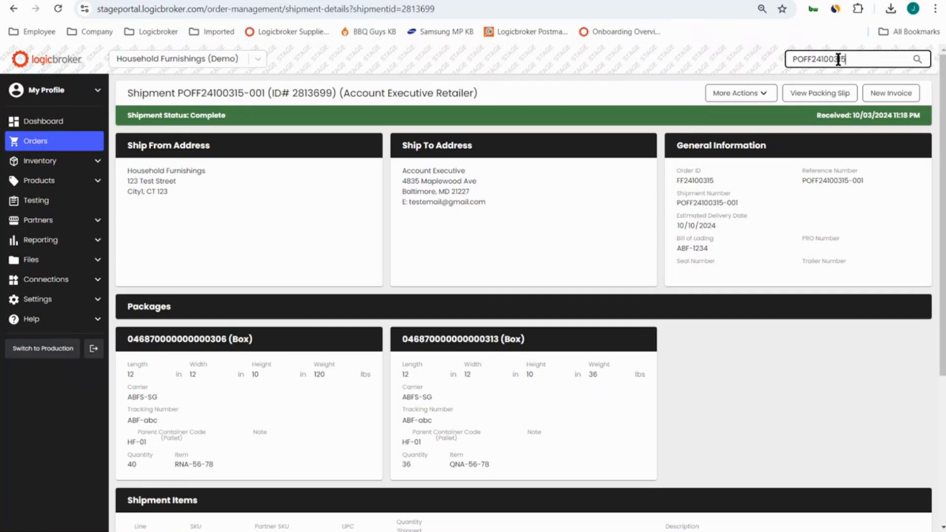
key(Return)
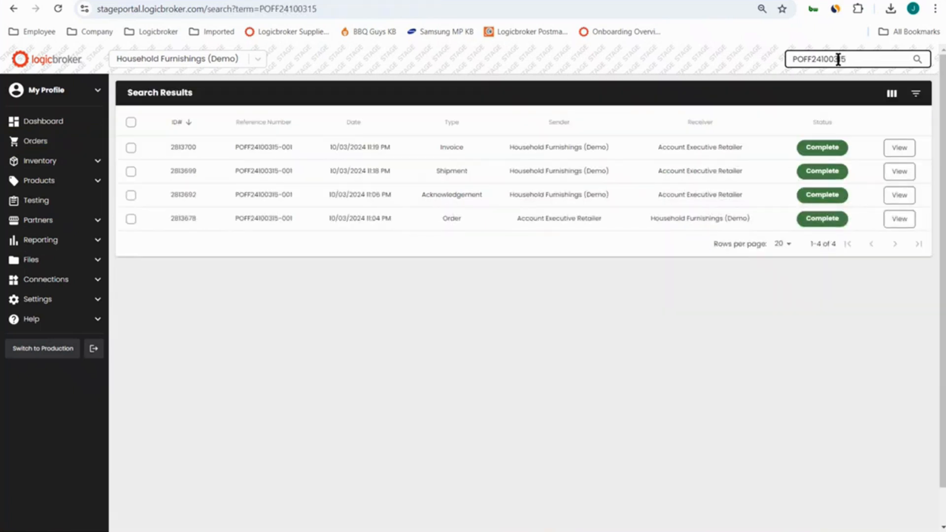